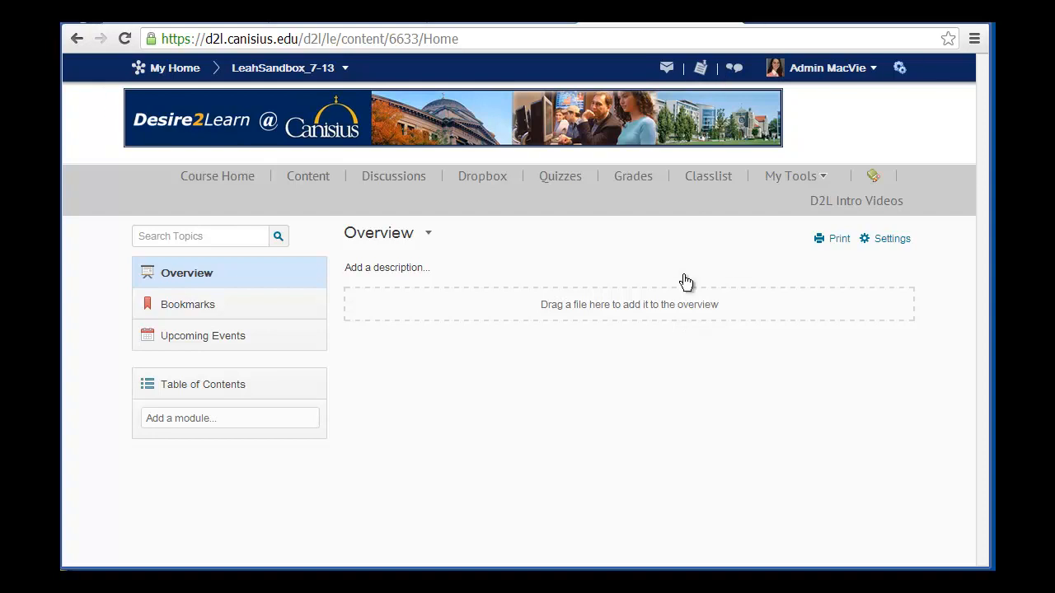
Step: Add and save an Overview description with the course paragraph beginning "In this course we will examine various forms of digitally-based artifacts"
click(421, 272)
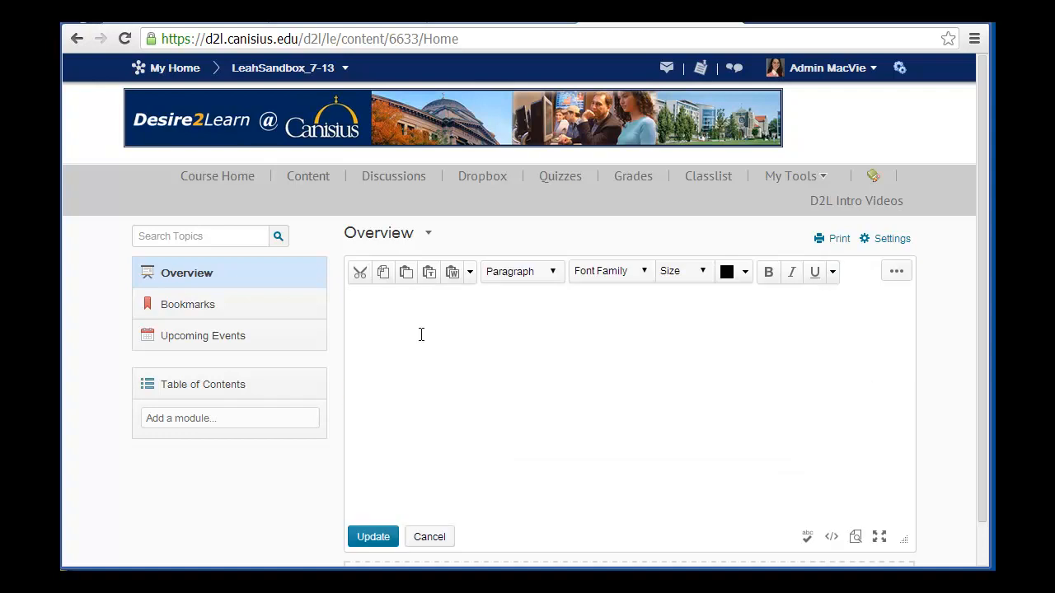
text(In this course we will examine various forms of digitally-based artifacts and associated practices anthropologically, in order to understand the social orders and cultural assumptions that sustain them. The course readings include some defining texts, which we’ll read along with cultural analyses of computing history and of various contemporary configurations of persons and machines. We’ll explore the history of automata, automation and capitalist manufacturing, cybernetics, WWII and the Cold War; artificial intelligence and robotics; cyborgs, technobodies and virtual sociality; digital identities; geeks, gamers and hacktivism. Throughout the course we’ll be attentive to issues of gender, race and other marks of sameness and difference as they operate among humans, and between humans and machines.)
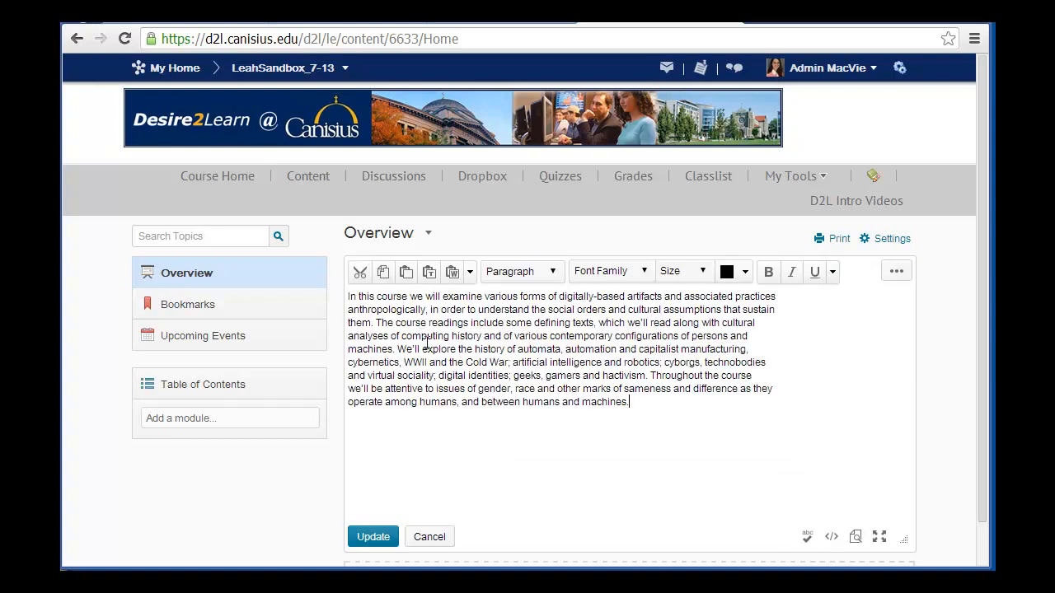
click(375, 537)
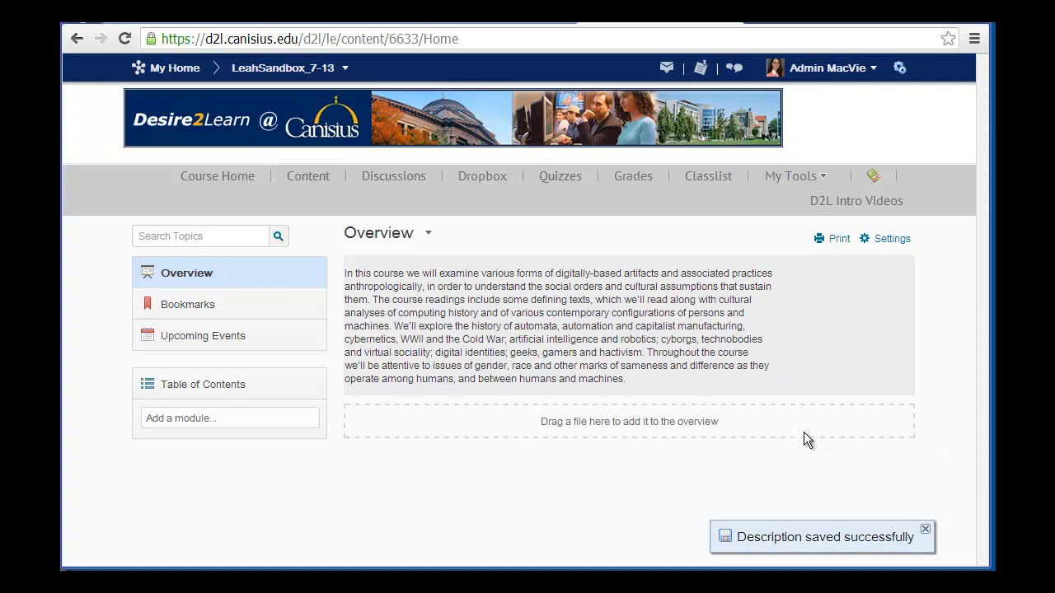
Step: Attach the "The Anthropology of Computing: Digital Cultures" document to the course Overview and check its preview
drag(948, 453, 633, 437)
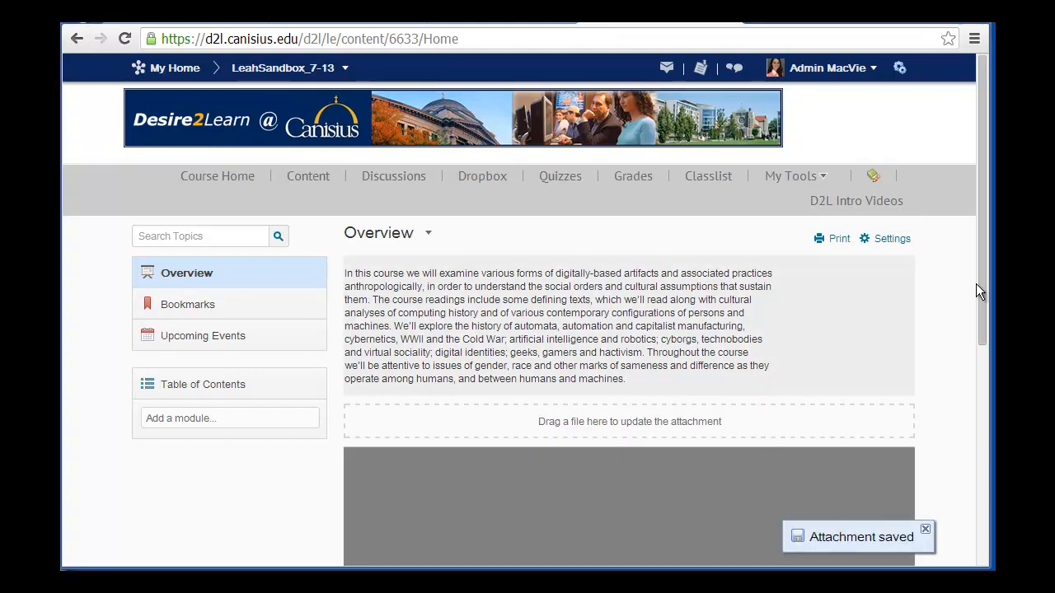
drag(978, 295, 968, 491)
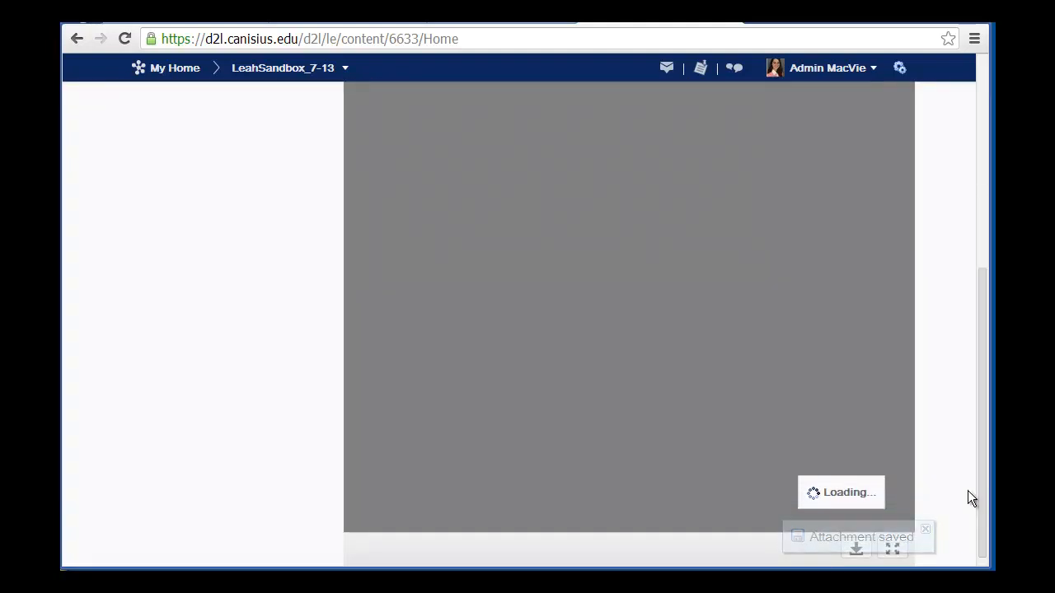
drag(982, 492, 981, 276)
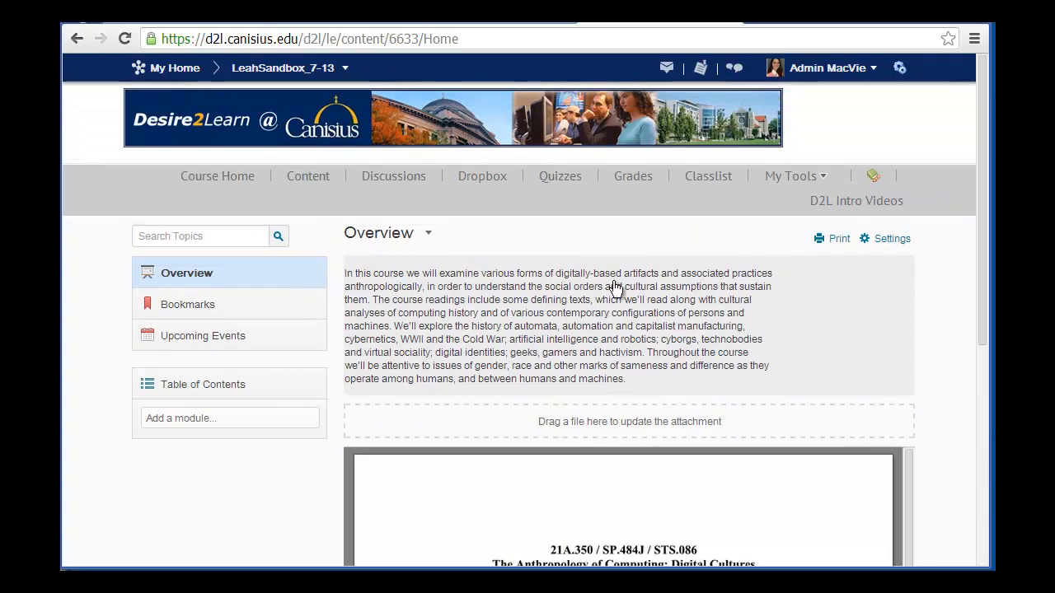
Step: View the course's Bookmarks, Upcoming Events and Table of Contents pages
click(244, 305)
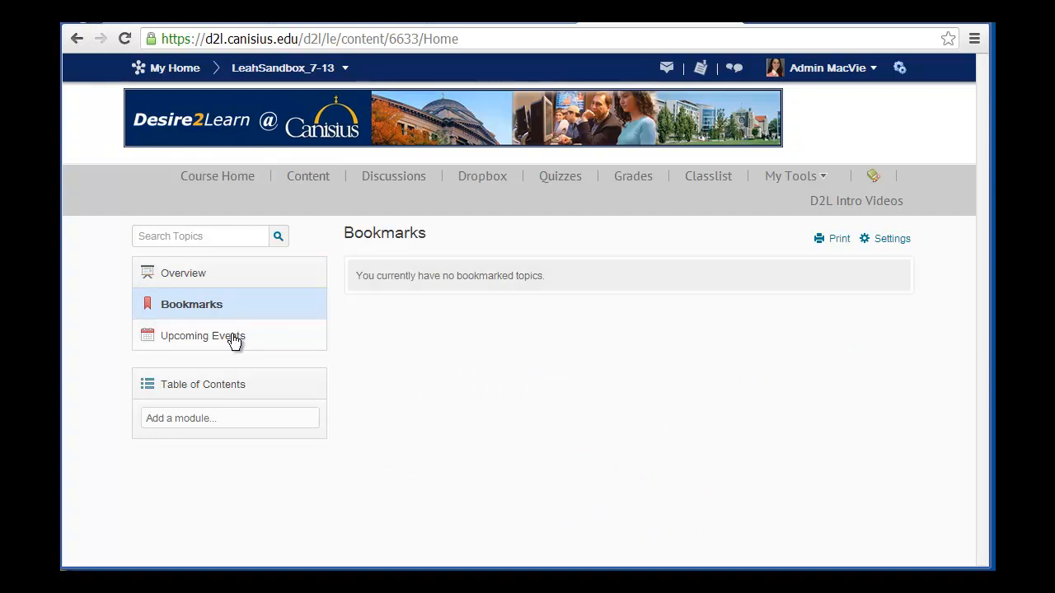
click(234, 339)
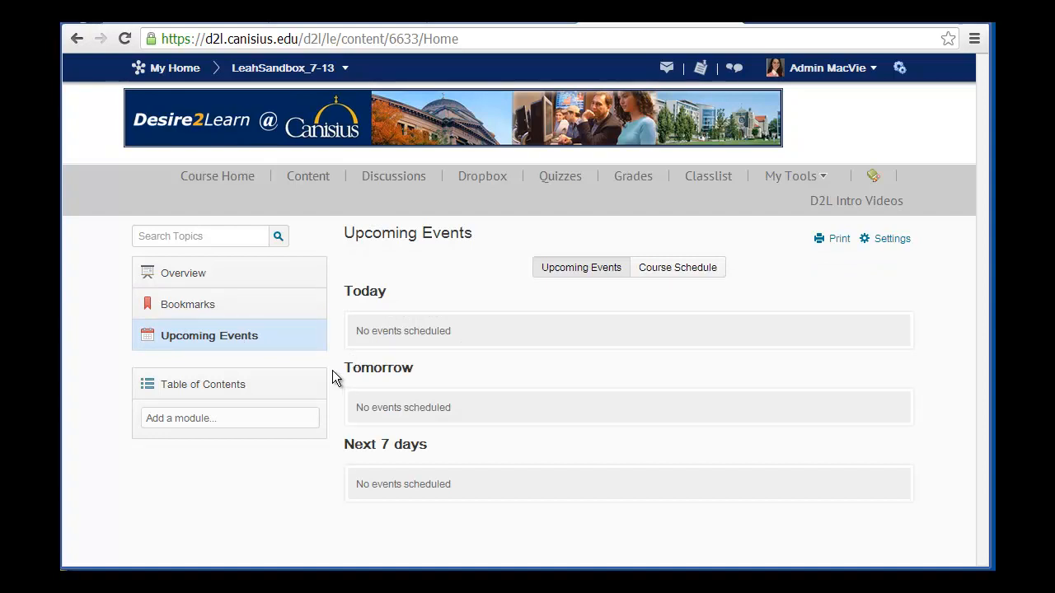
click(221, 384)
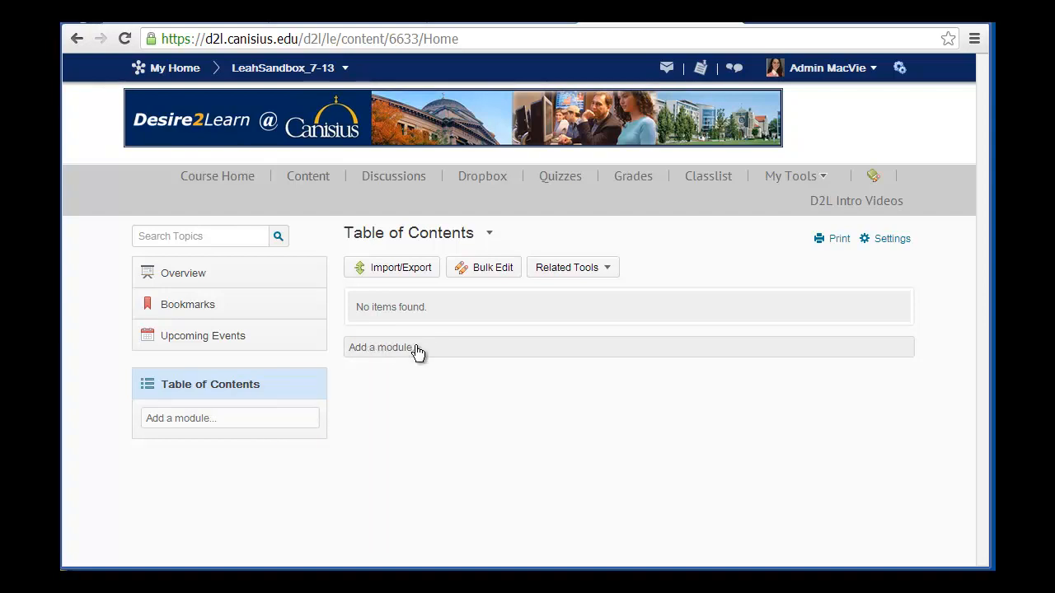
Step: Add a new module named "Module 1" to the course's table of contents
click(279, 424)
text(Modi)
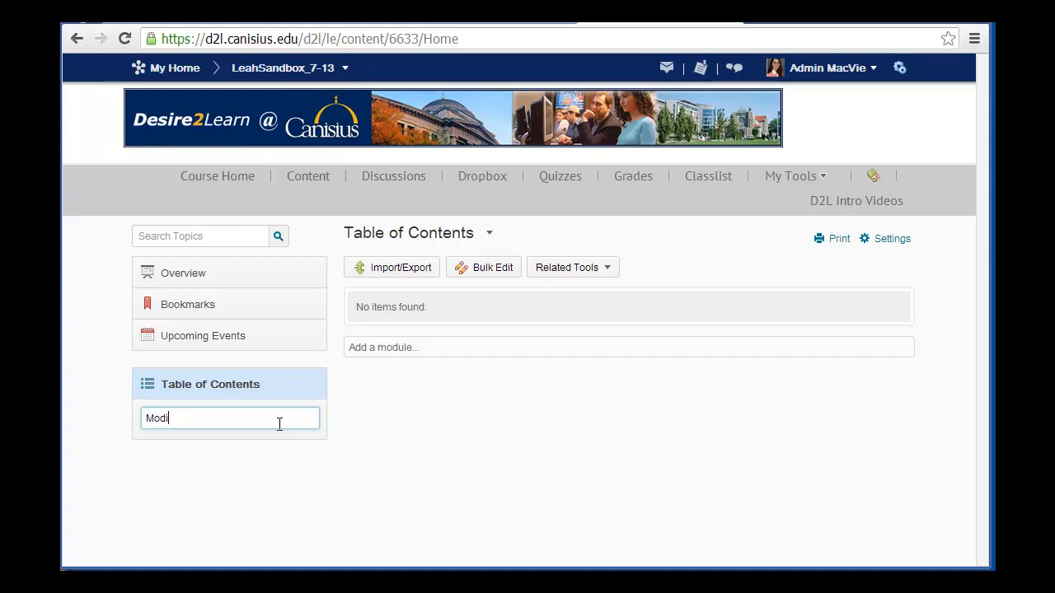
text(ule 1)
key(Return)
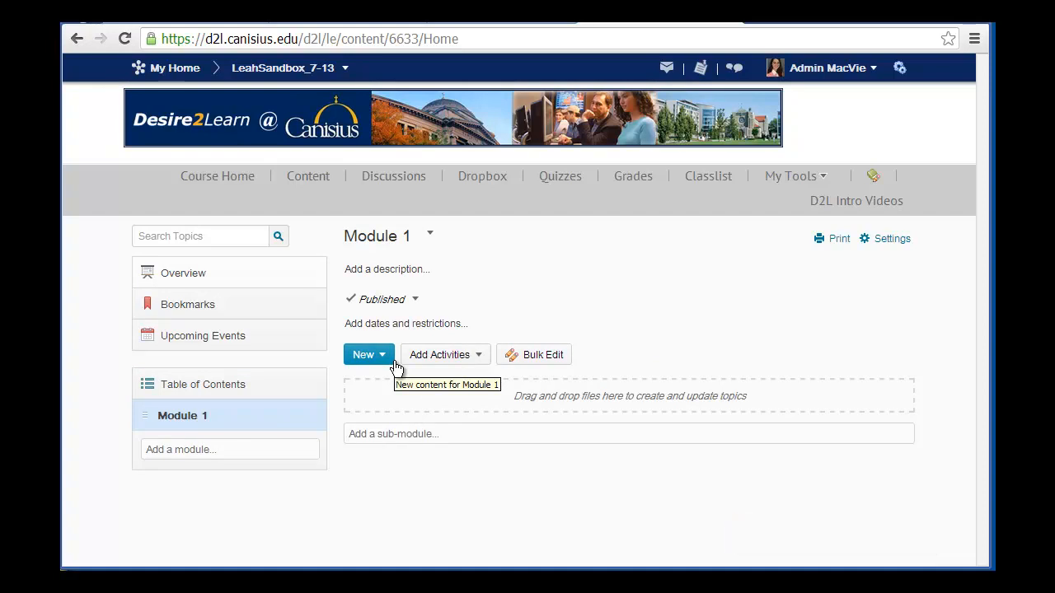
Step: Write "Welcome to the first module." as the description text of Module 1
click(405, 278)
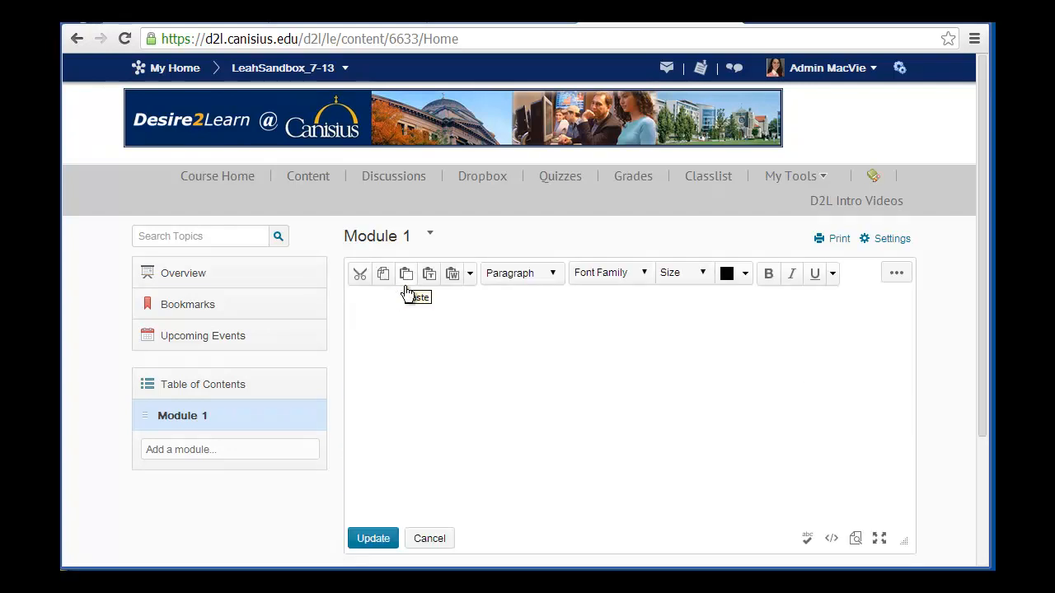
text(Welcome to the first module.)
Step: Search YouTube for "gummi bears" to find a video to embed in the Module 1 description
click(898, 274)
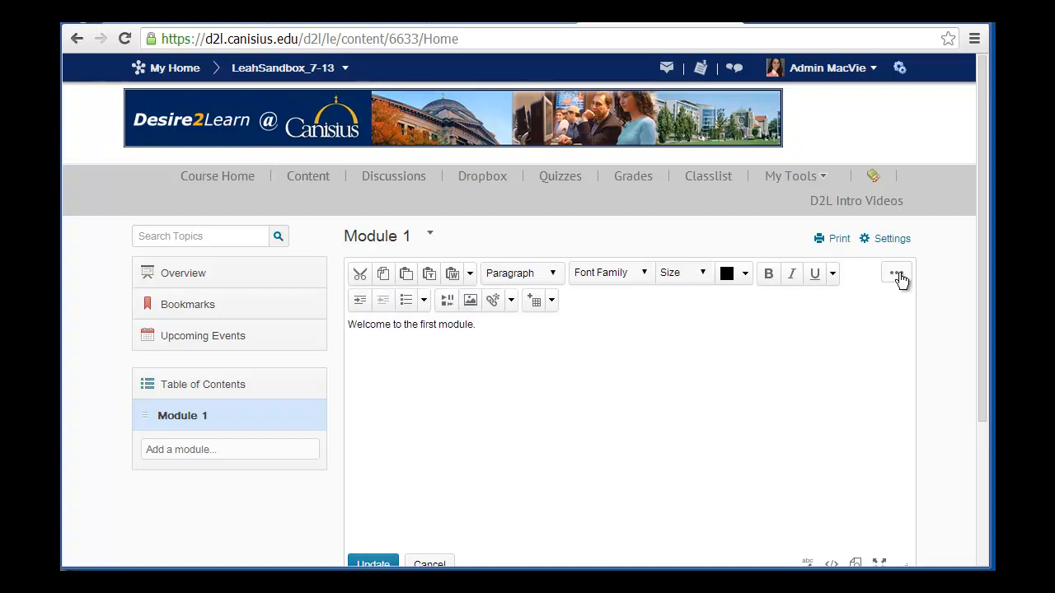
click(447, 306)
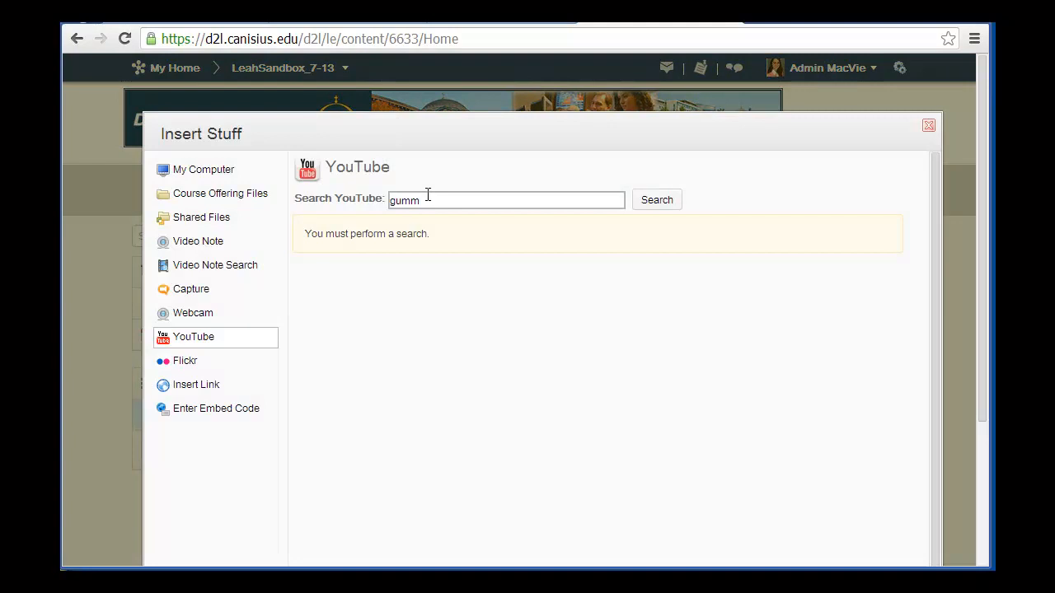
text(i bears)
key(Return)
mouse_move(349, 317)
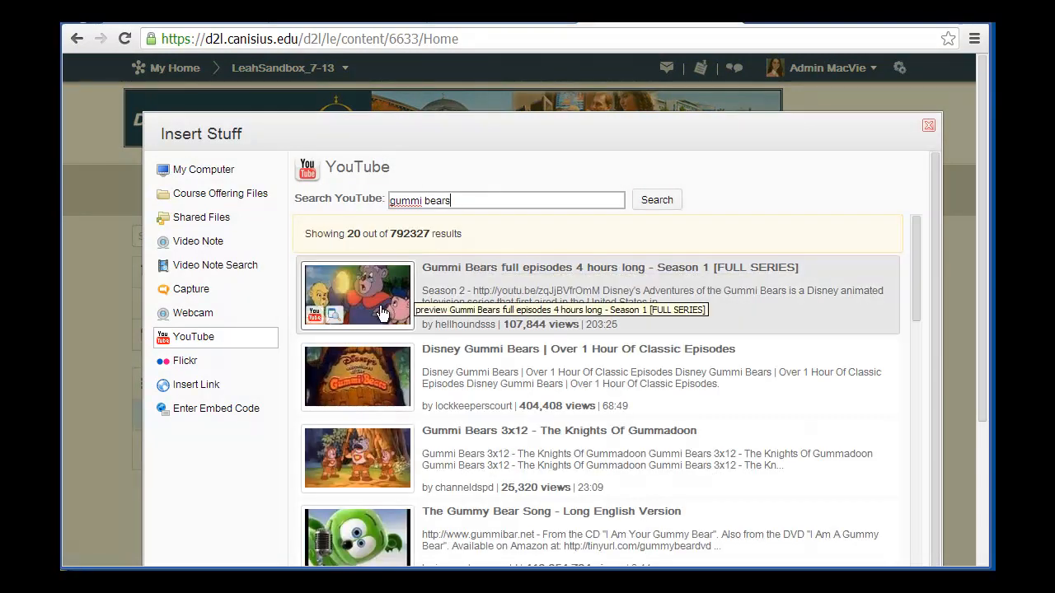
click(314, 316)
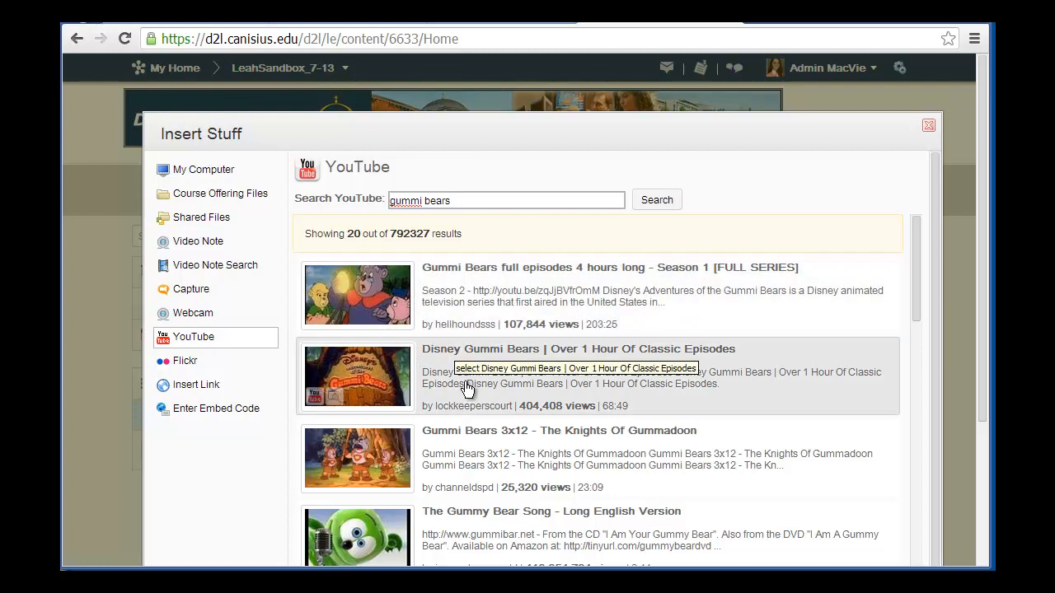
Step: Insert the YouTube video "Disney Gummi Bears | Over 1 Hour Of Classic Episodes" into the Module 1 description
click(467, 389)
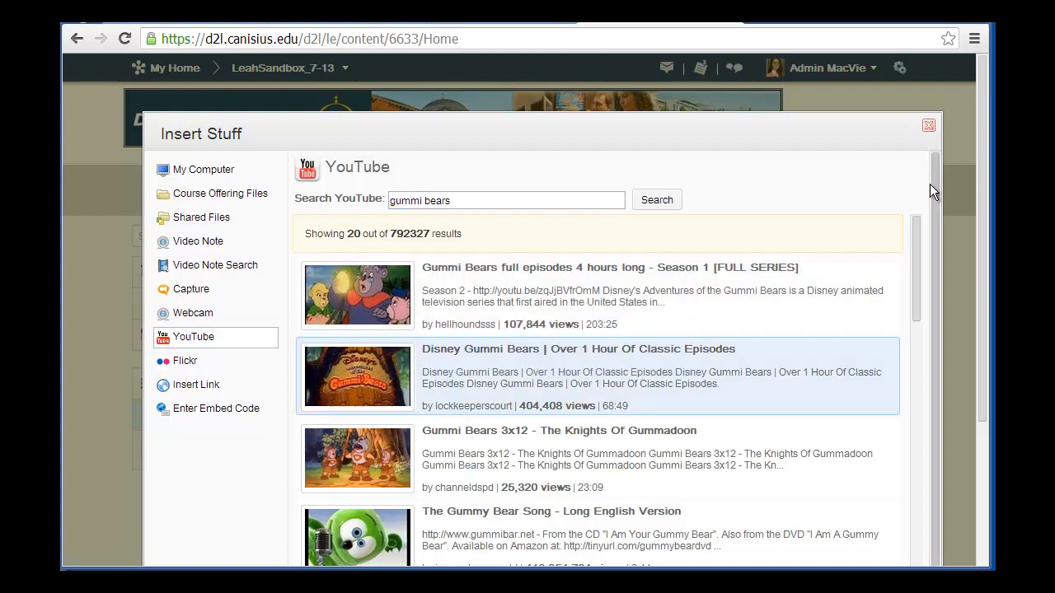
scroll(917, 259, down, 1)
scroll(921, 265, down, 3)
scroll(934, 305, down, 1)
drag(979, 400, 975, 477)
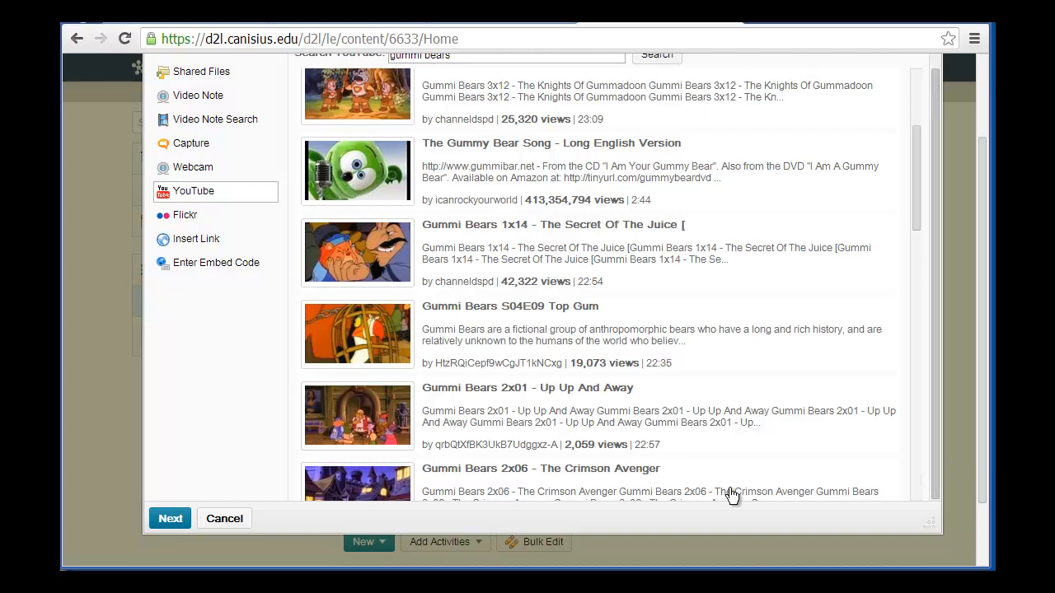
click(173, 518)
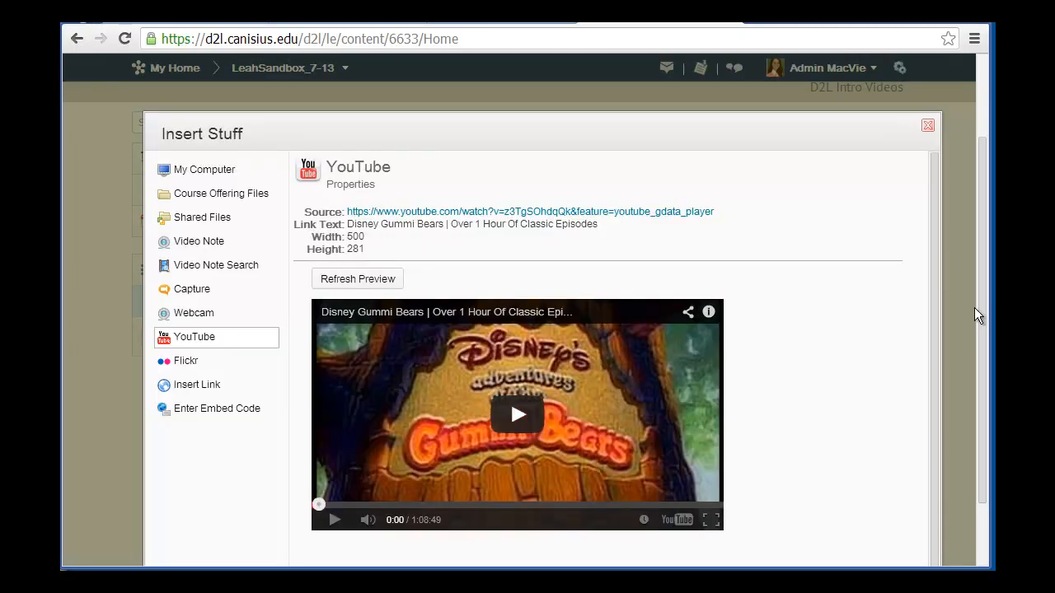
drag(982, 305, 980, 411)
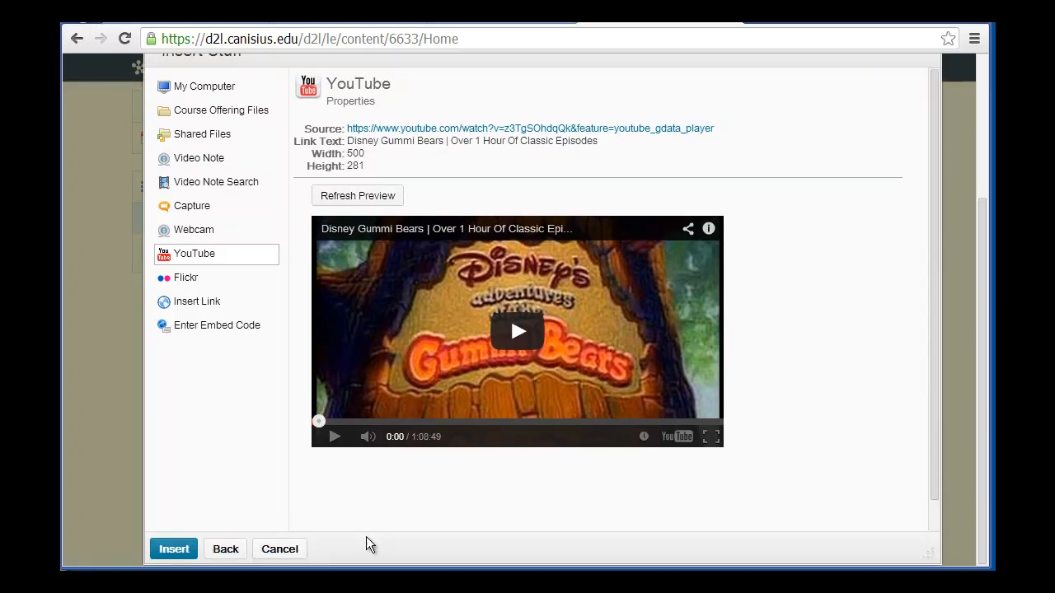
click(176, 549)
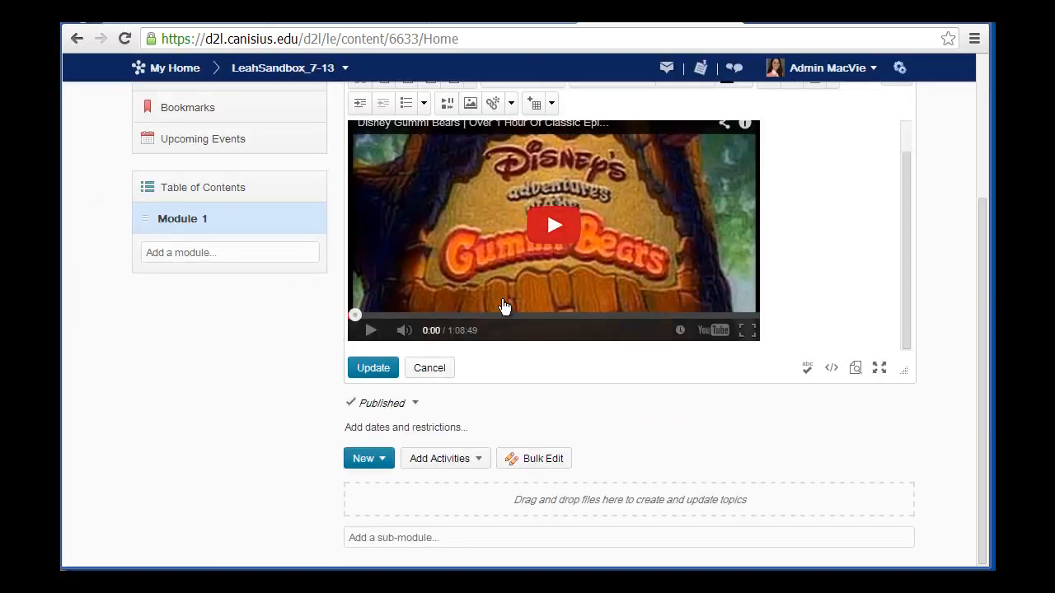
Step: Save the Module 1 description and change the module's publish status to Draft
click(374, 371)
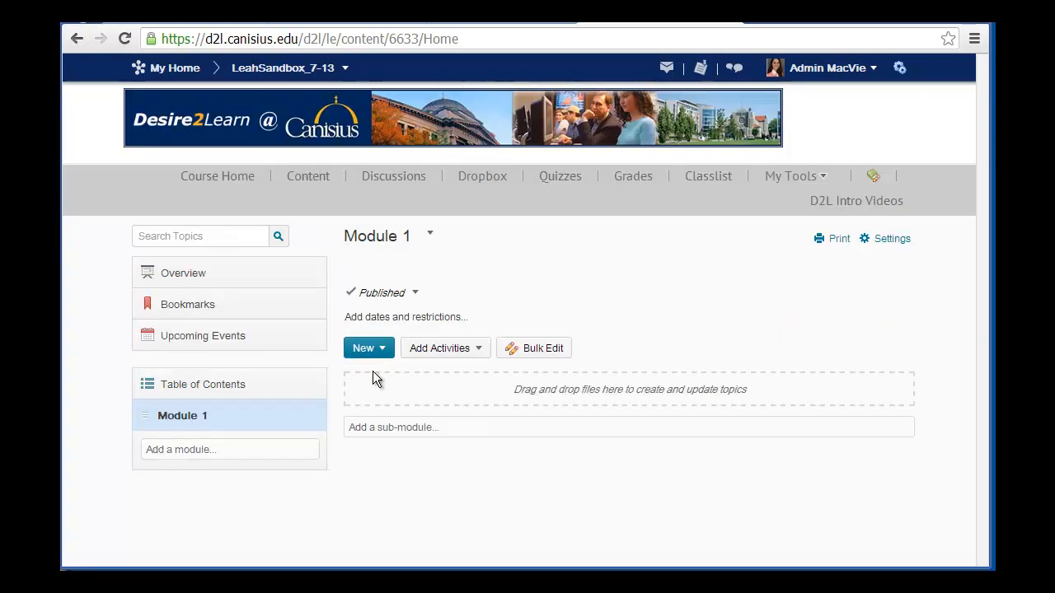
drag(976, 220, 973, 344)
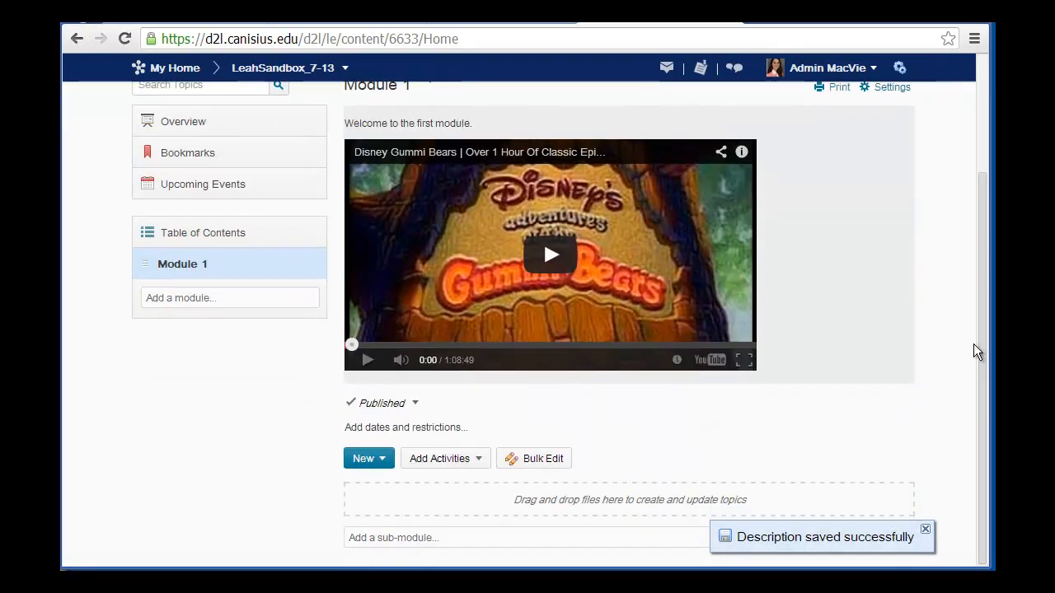
click(926, 530)
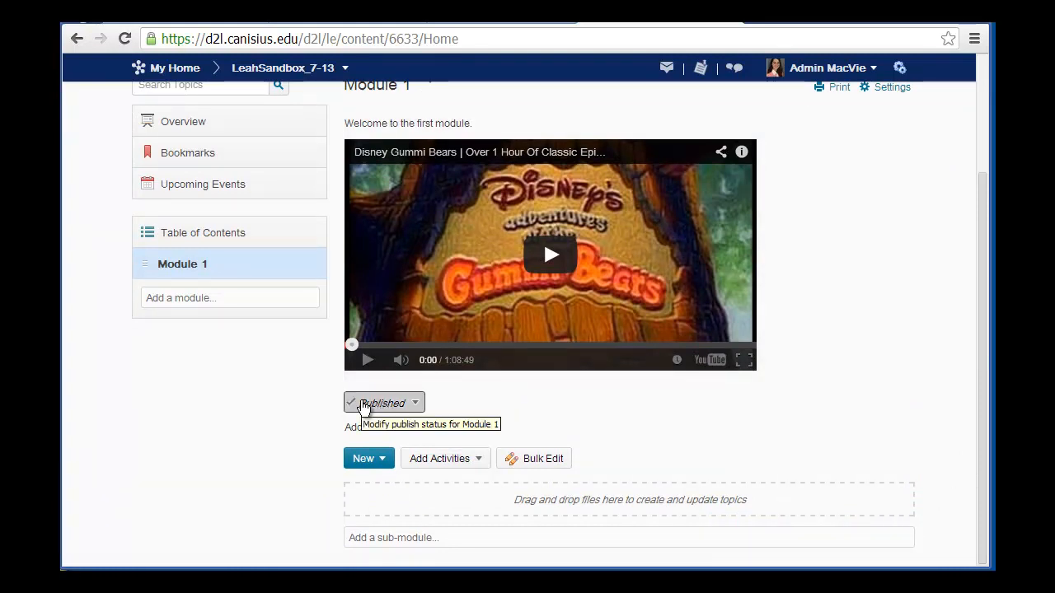
click(363, 405)
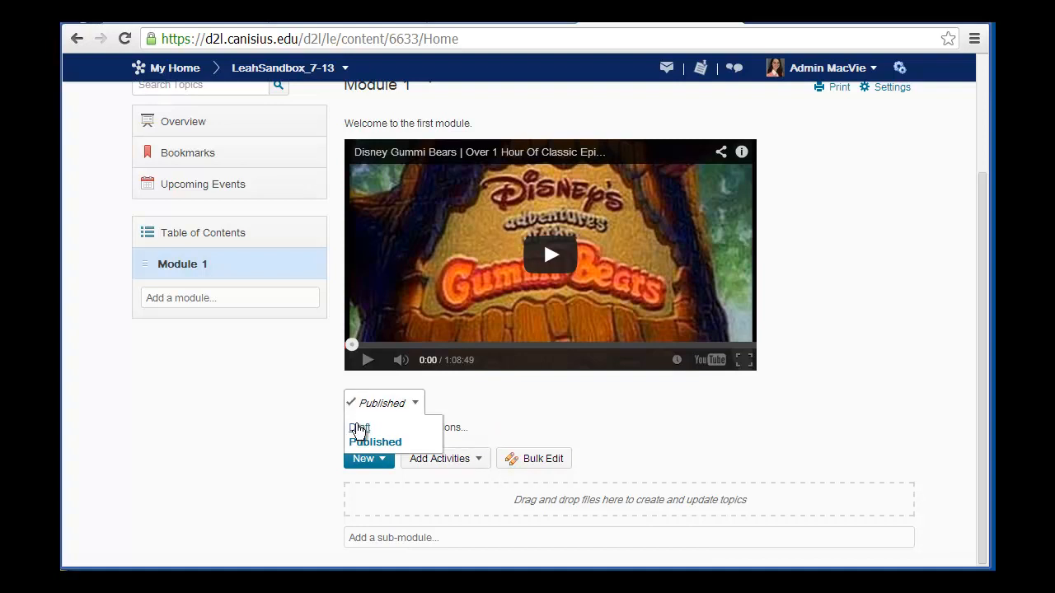
click(355, 426)
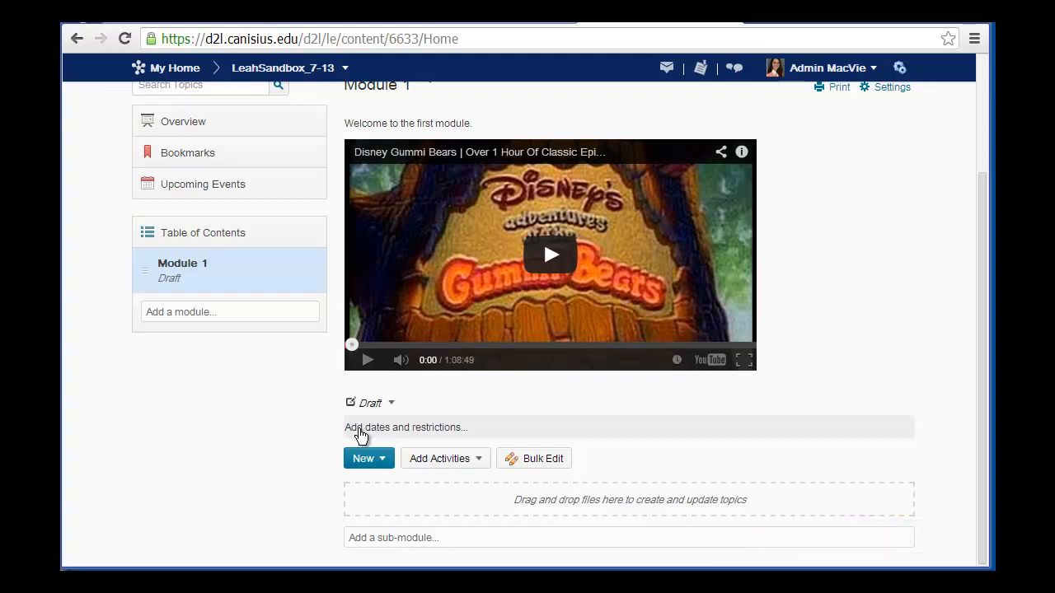
Step: Set Module 1's start date to 4/3/2014 at 9:00 AM with no end date, and save the date settings
click(360, 435)
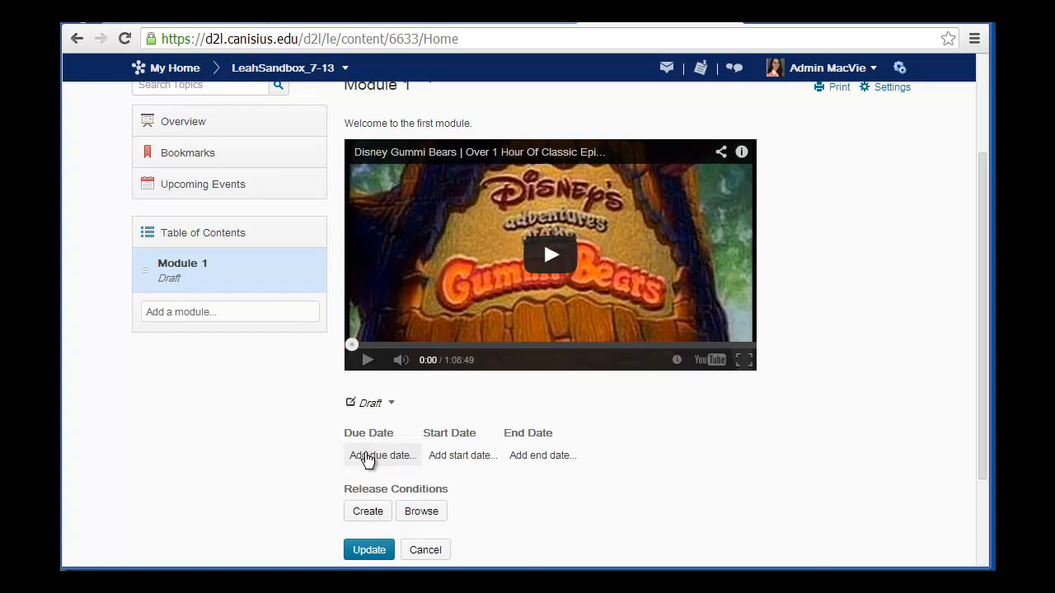
click(459, 457)
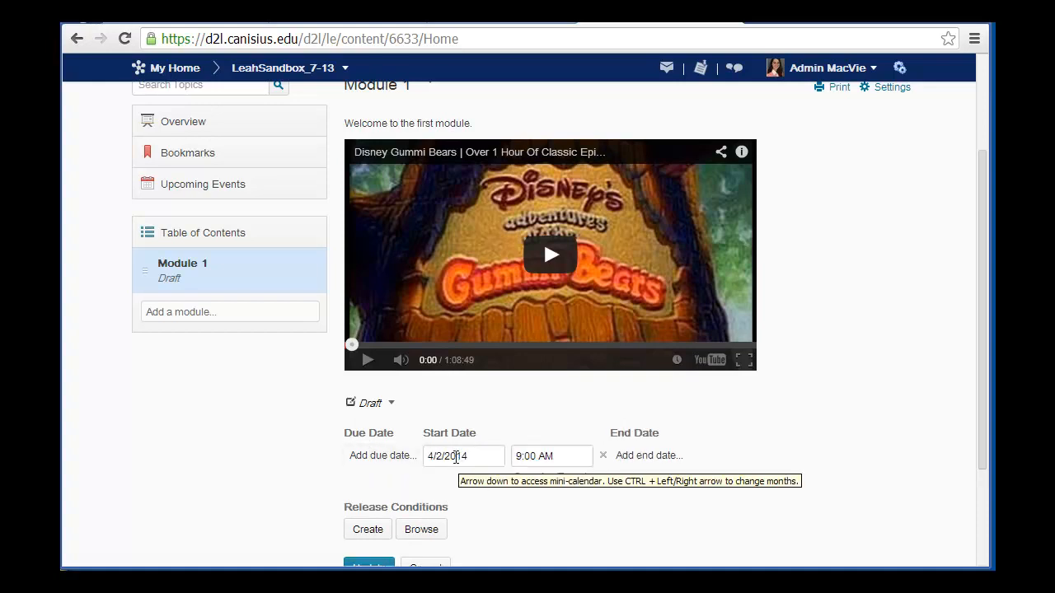
click(459, 456)
click(545, 372)
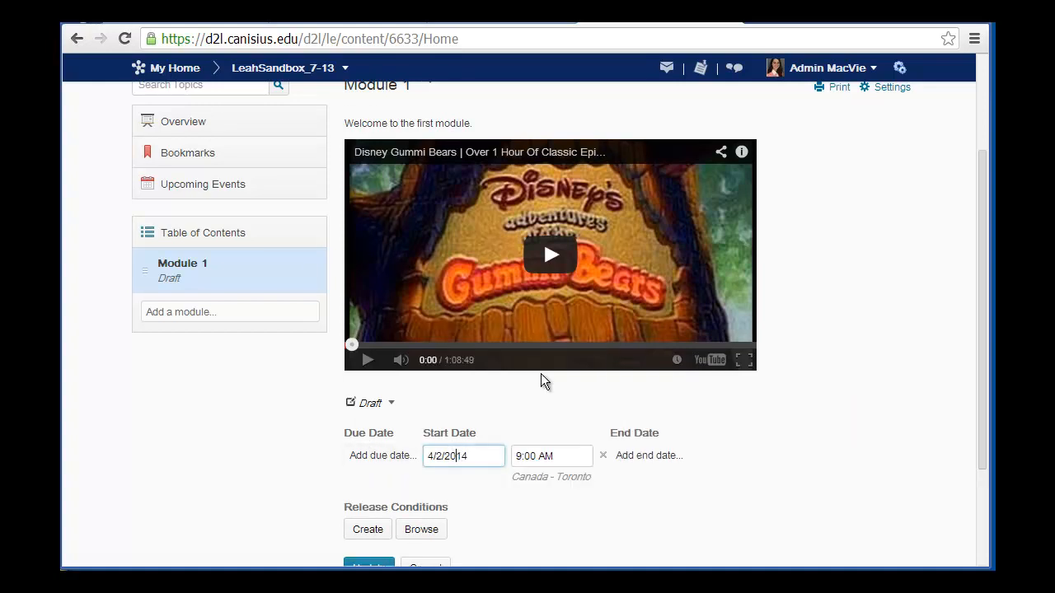
click(626, 461)
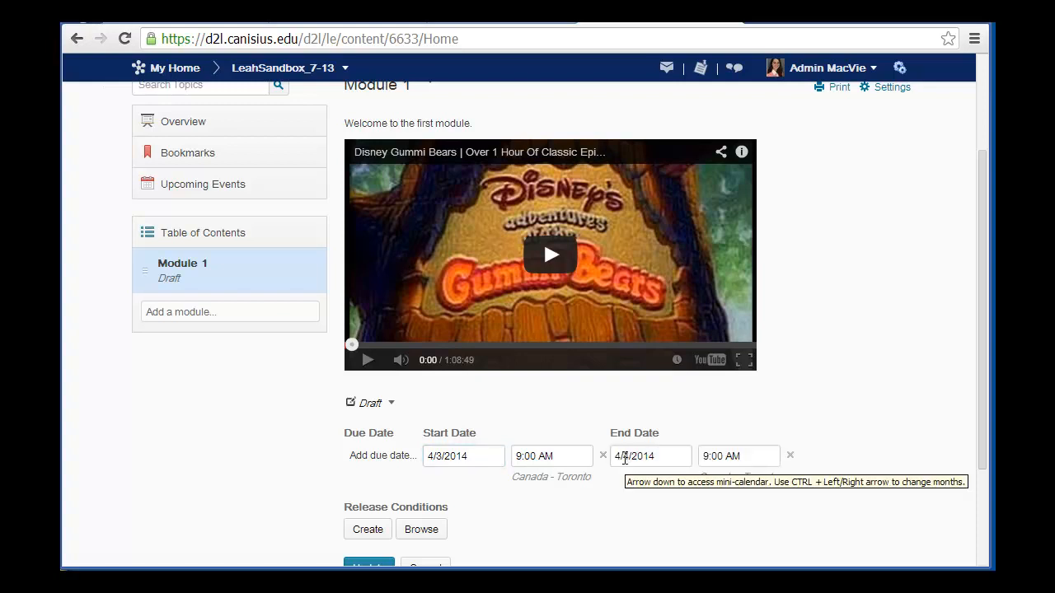
click(789, 456)
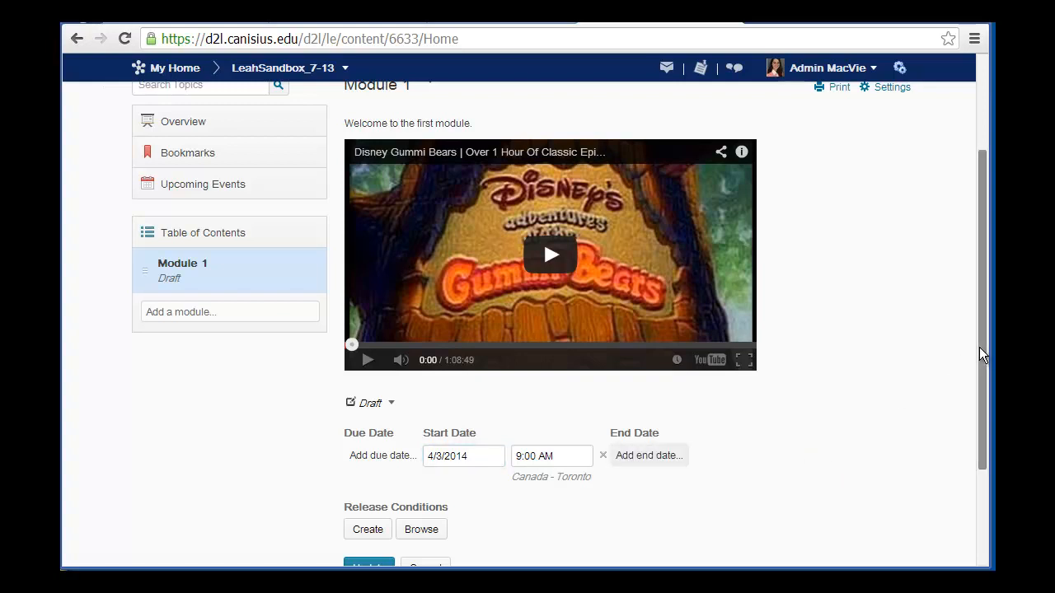
drag(977, 356, 961, 454)
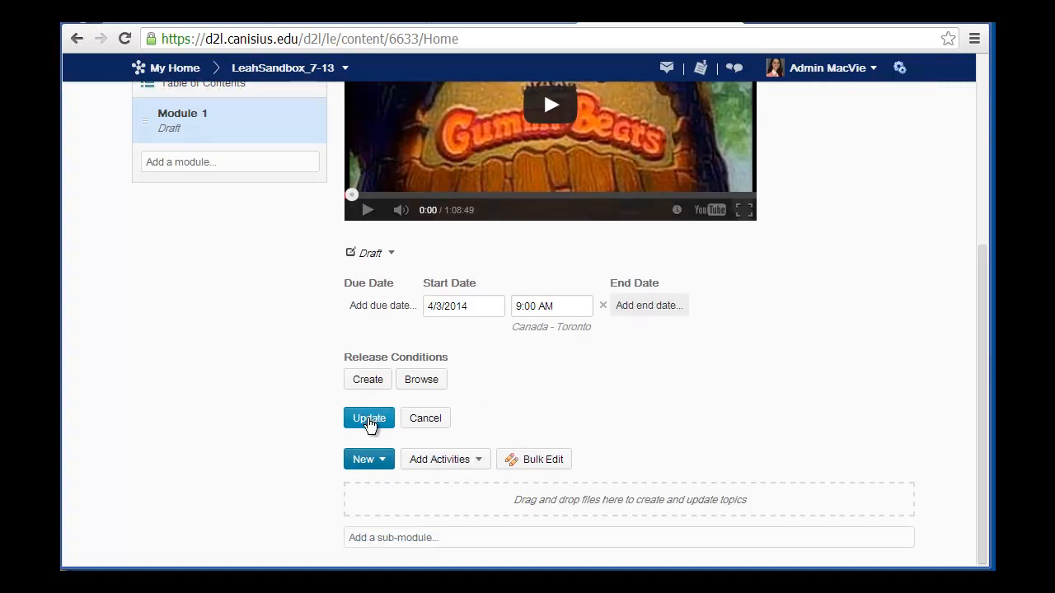
click(369, 419)
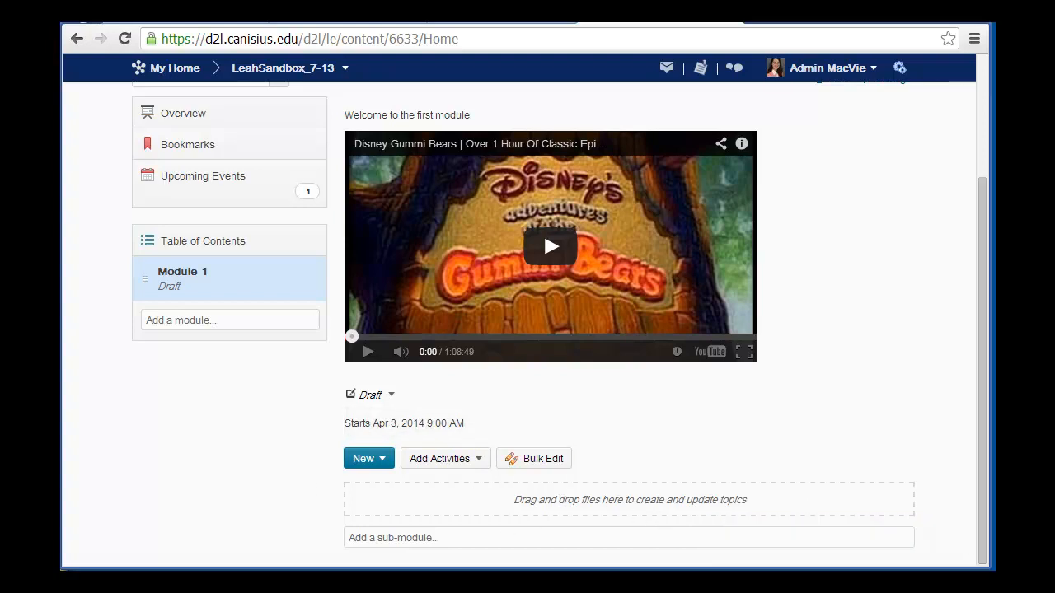
Step: Add the SP484 PDF file to Module 1 as a topic and check the options for creating new content
drag(992, 515, 798, 497)
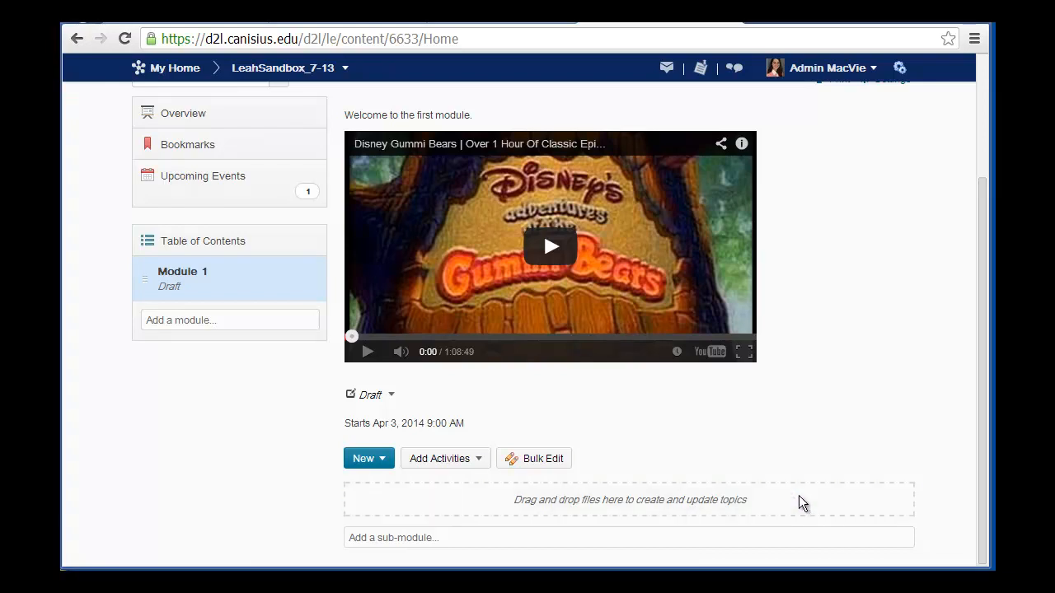
click(382, 460)
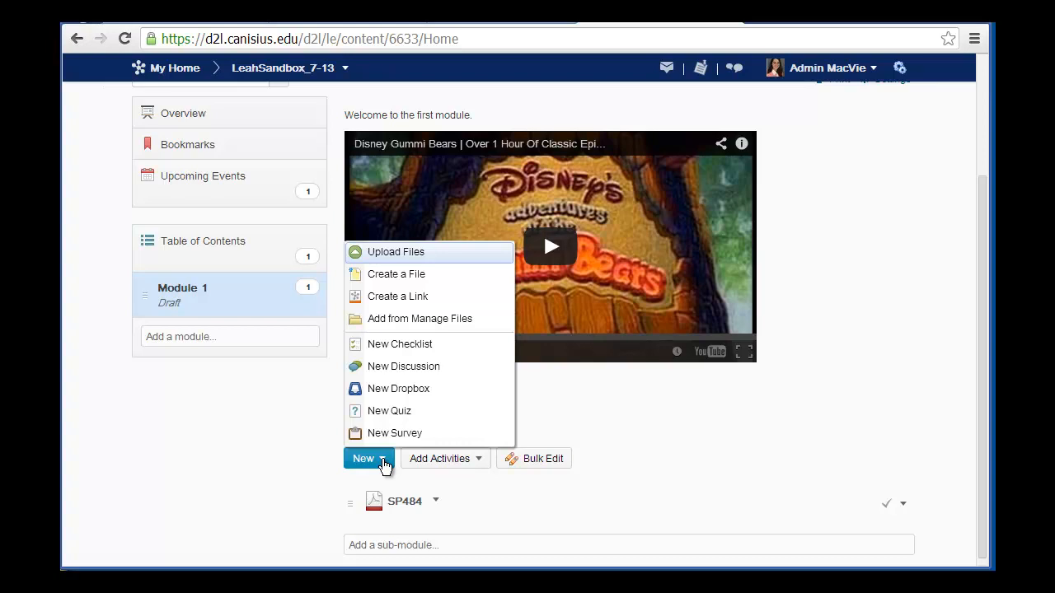
click(329, 504)
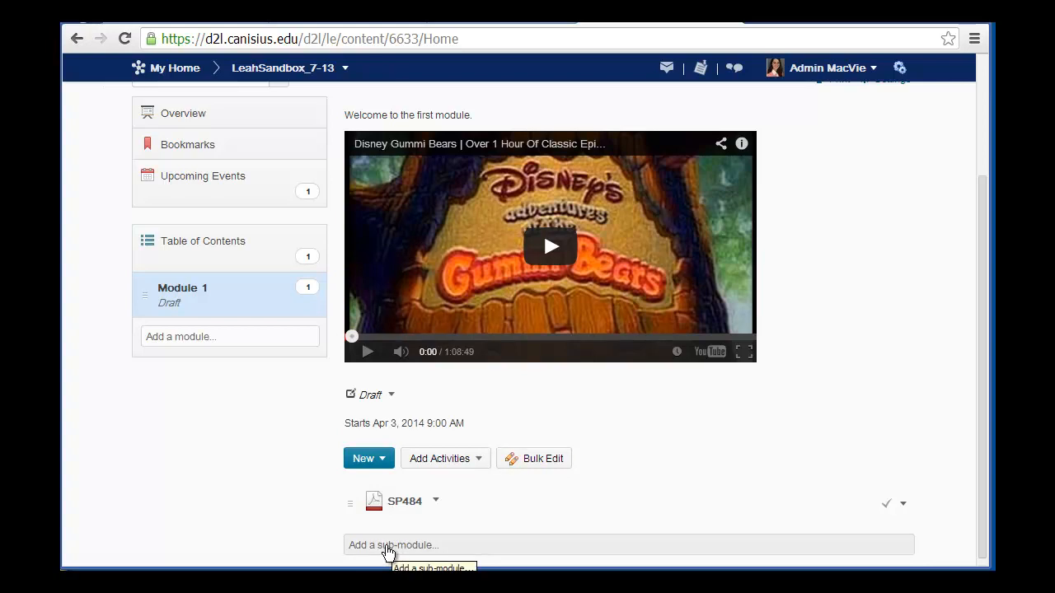
Step: Create a sub-module named "Sub-module 1" under Module 1 and add the SP484 PDF file to it
click(376, 547)
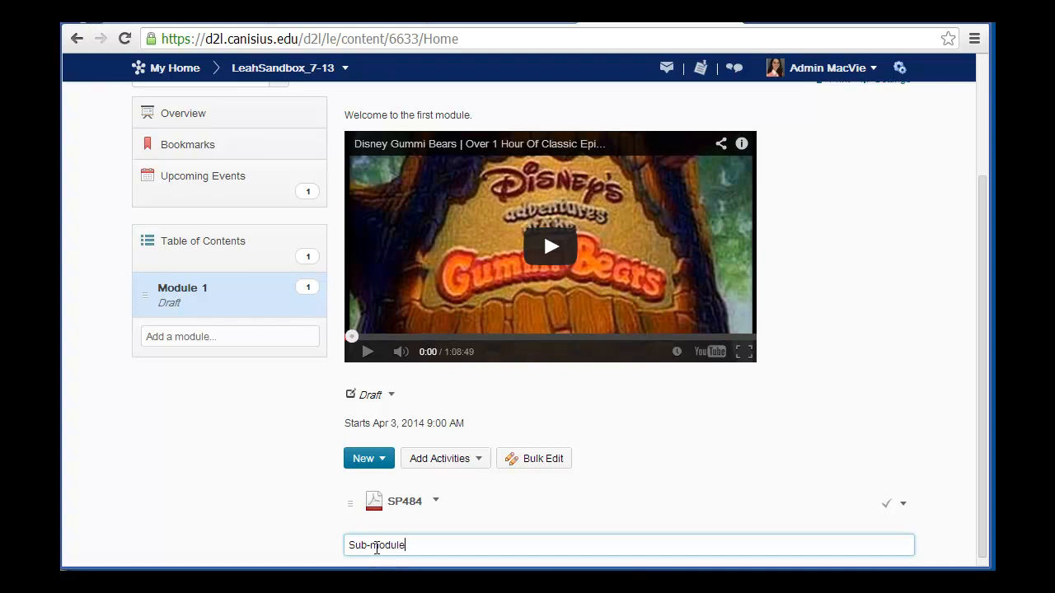
text(Sub-module 1)
key(Return)
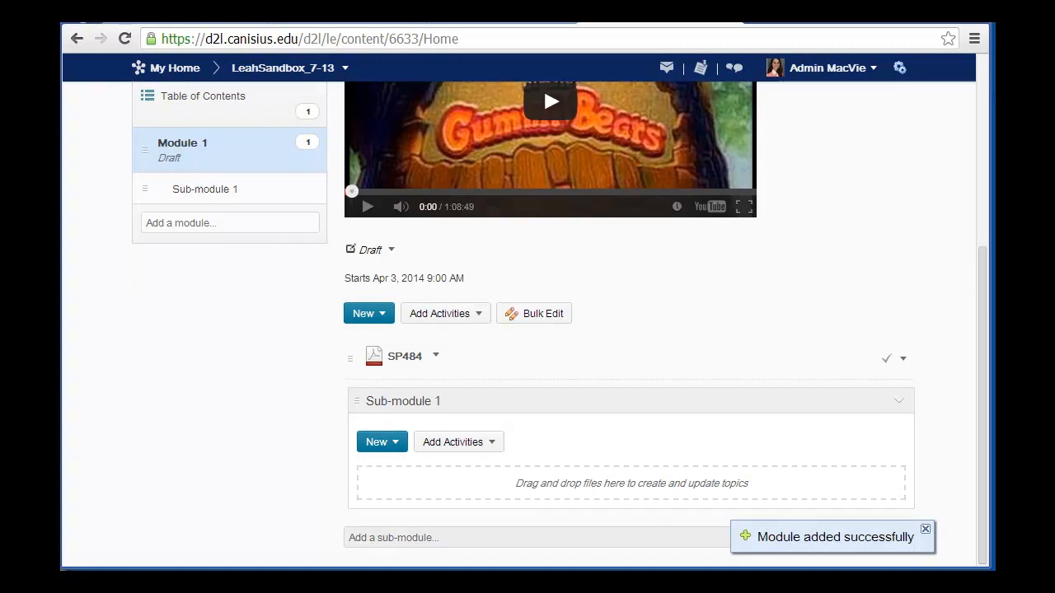
drag(733, 464, 626, 493)
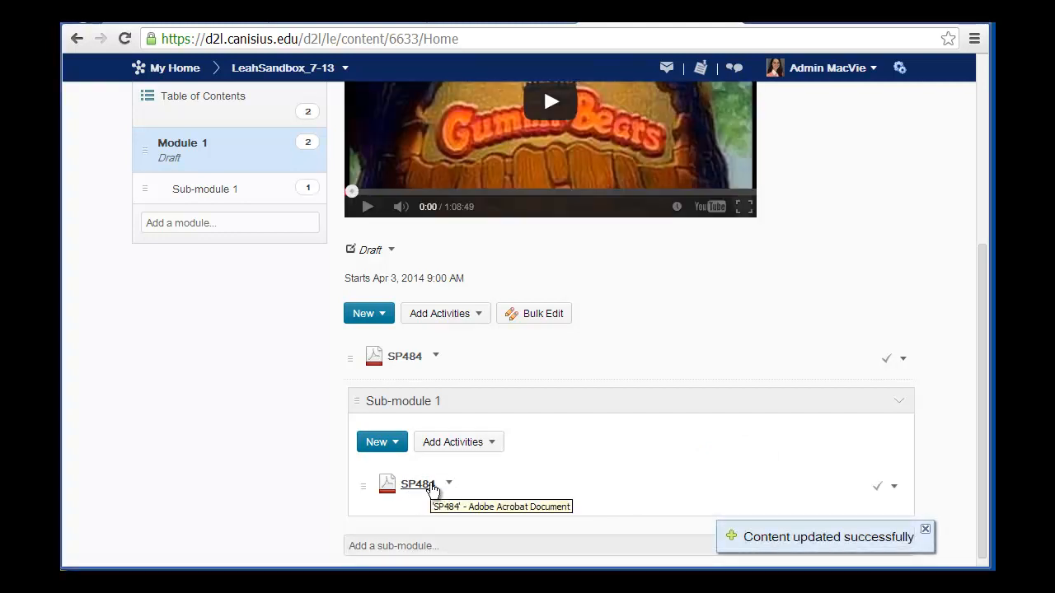
Step: Change Module 1's publish status from Draft to Published
scroll(290, 442, up, 3)
scroll(290, 443, up, 1)
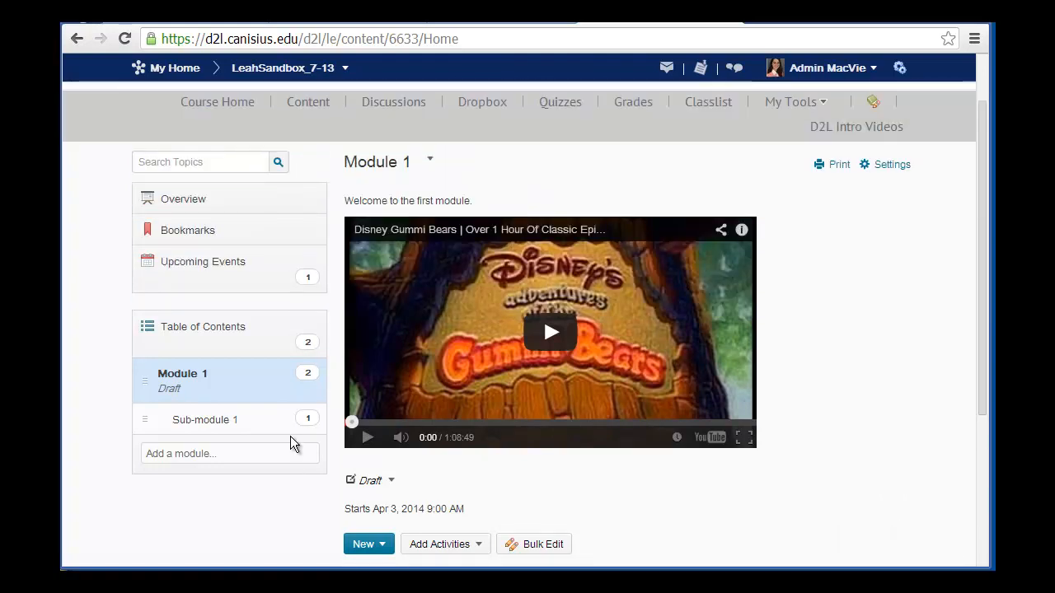
click(376, 482)
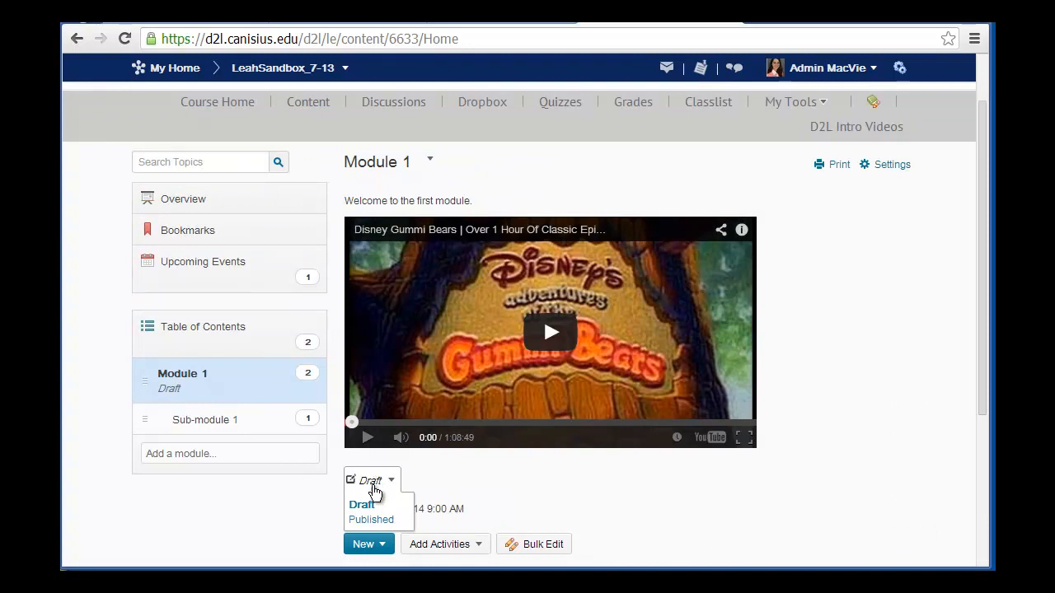
click(379, 519)
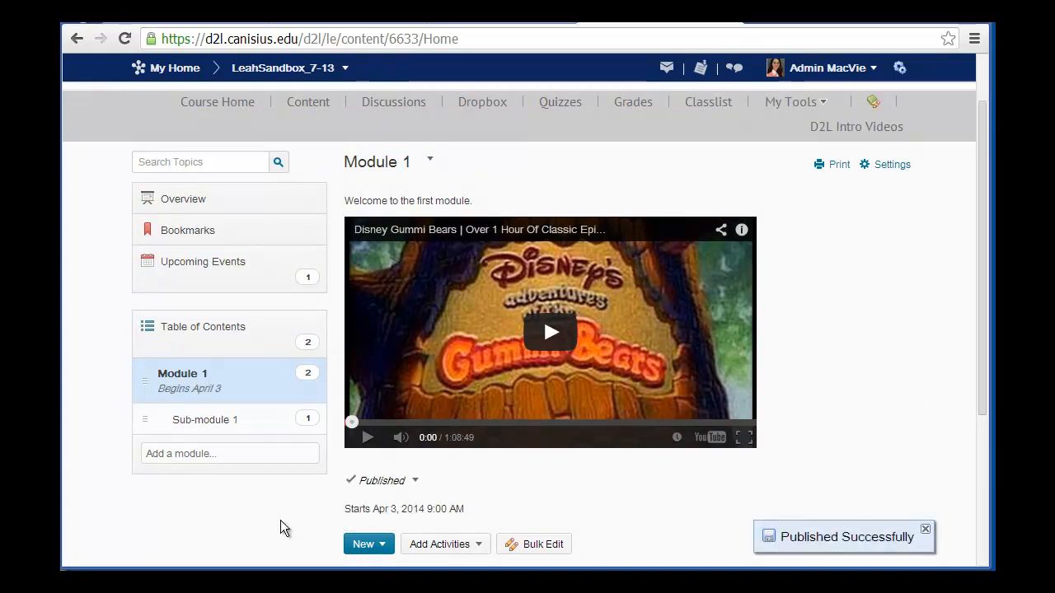
scroll(280, 528, up, 1)
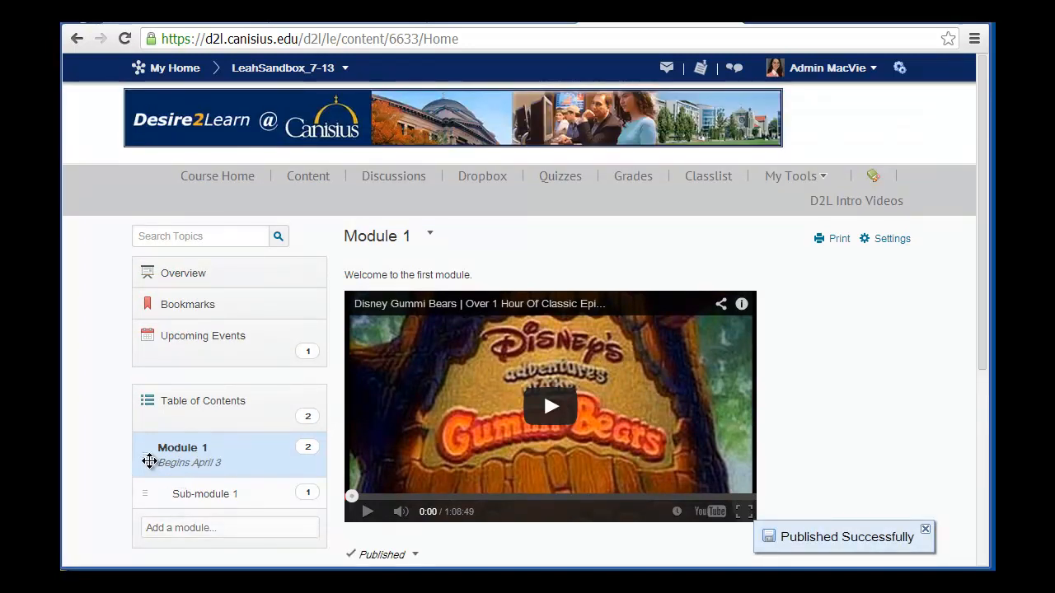